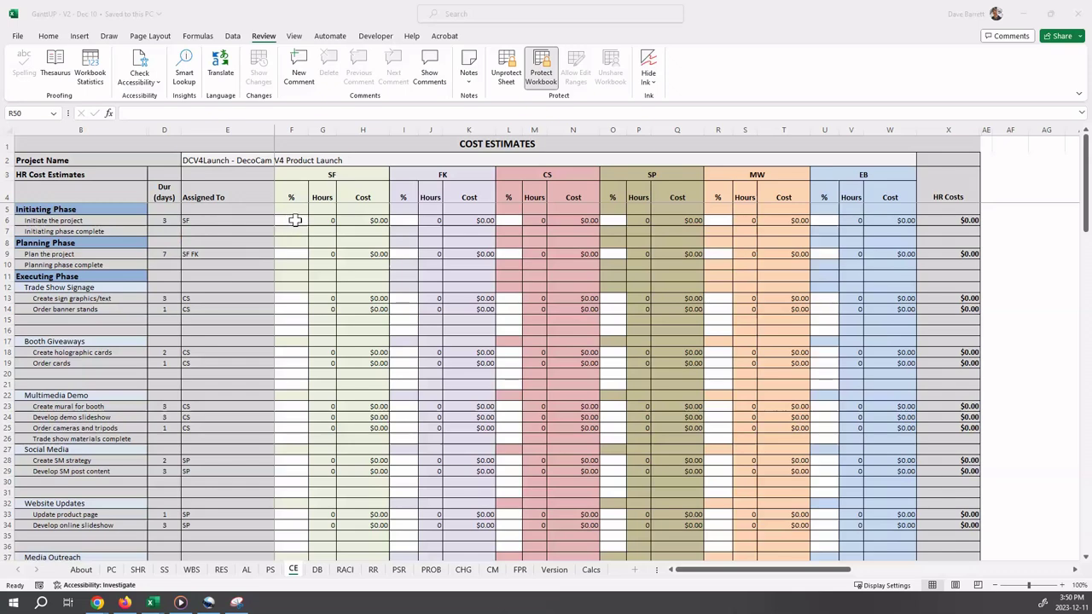
Enter 50% for SF on 'Initiate the project', giving 12 hours and $1,200.00
scroll(293, 221, "up", 4)
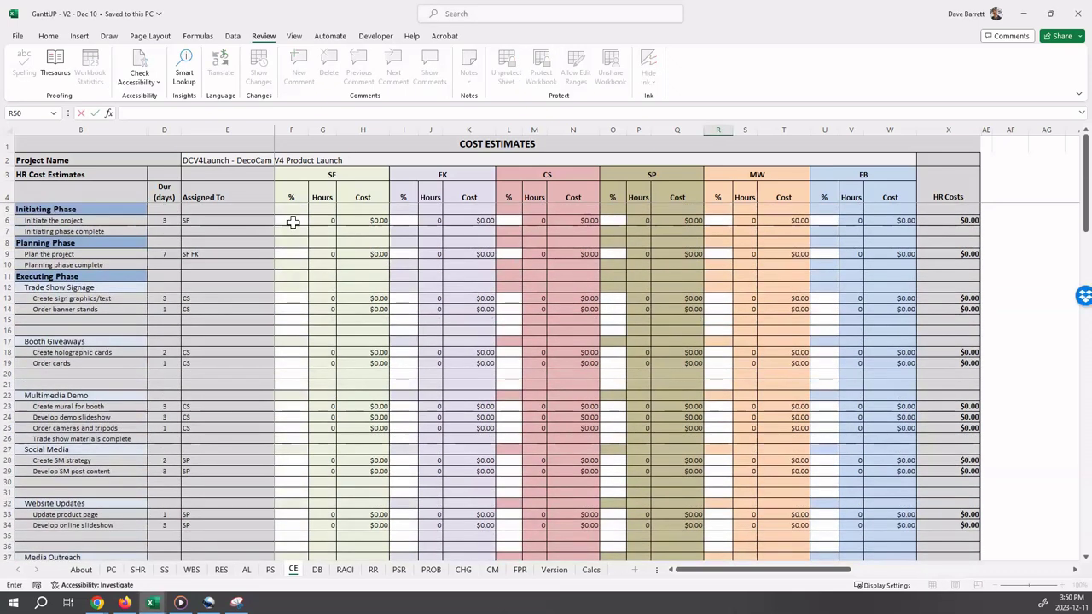
left_click(292, 221)
type("50")
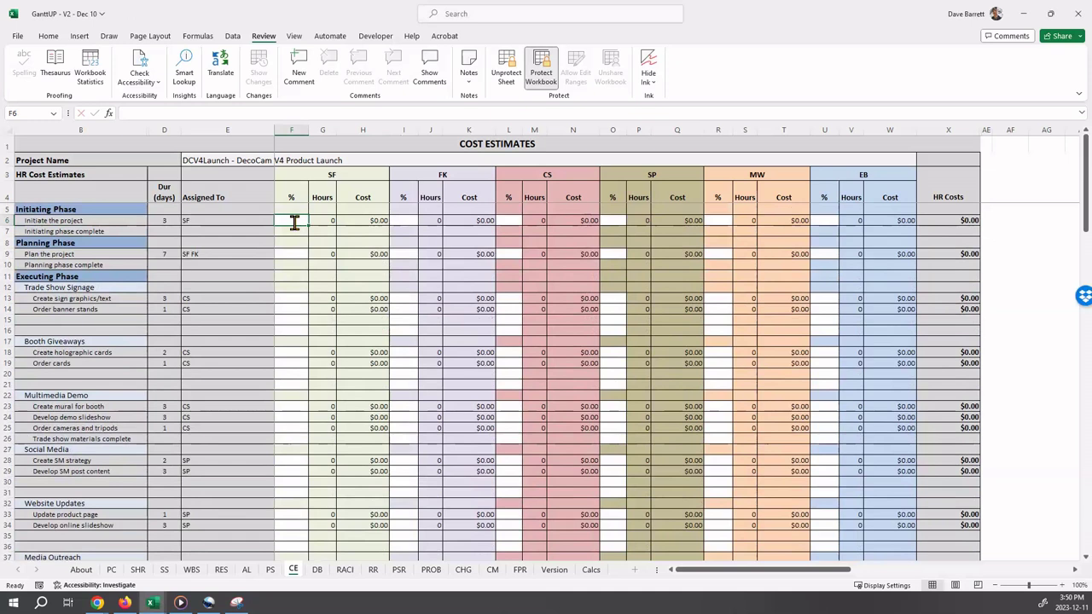
key("Return")
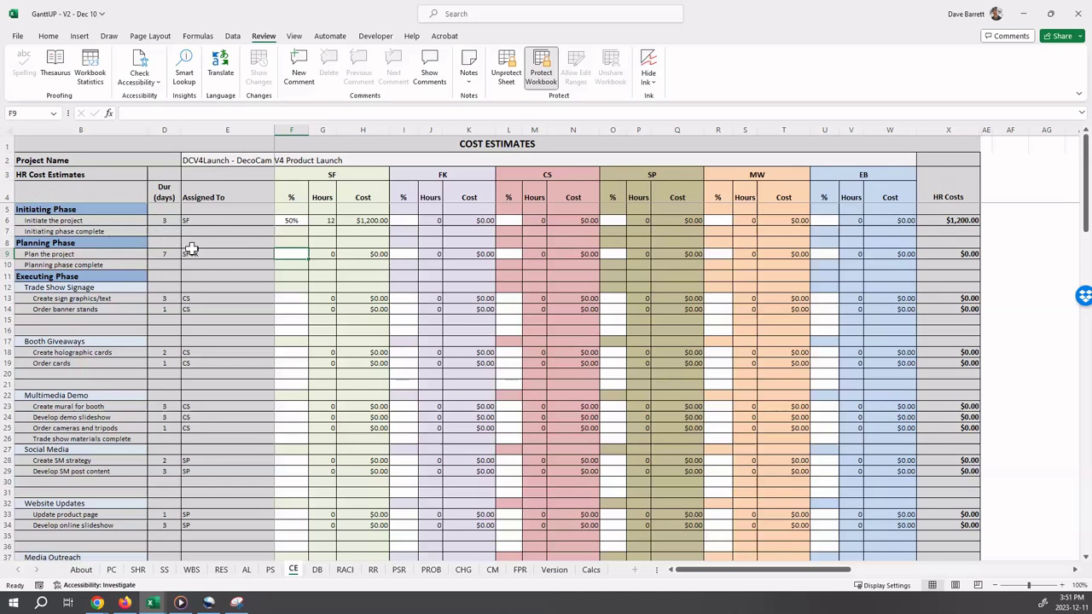
Add an Other Cost Estimates item 'Banner stands' in row 96 with quantity 5
scroll(195, 252, "down", 3)
scroll(195, 253, "down", 18)
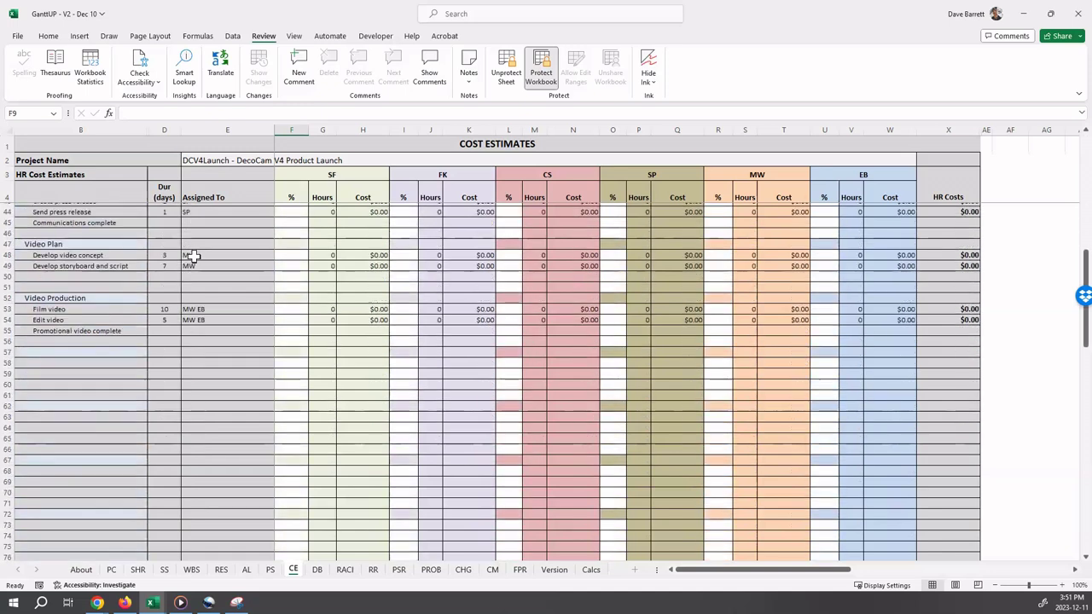
scroll(192, 260, "down", 6)
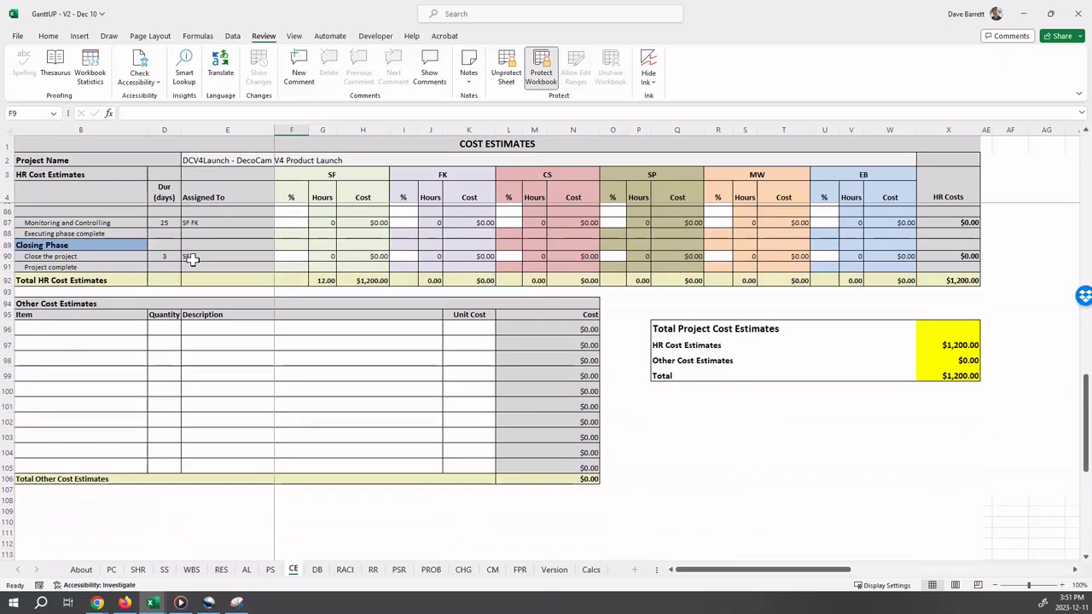
left_click(63, 326)
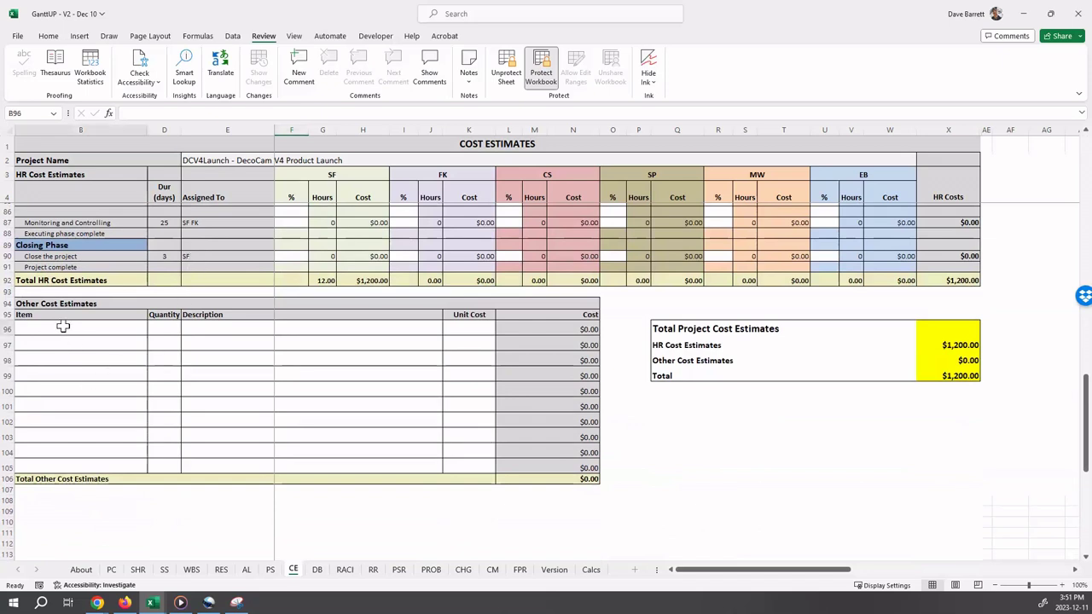
type("Ba")
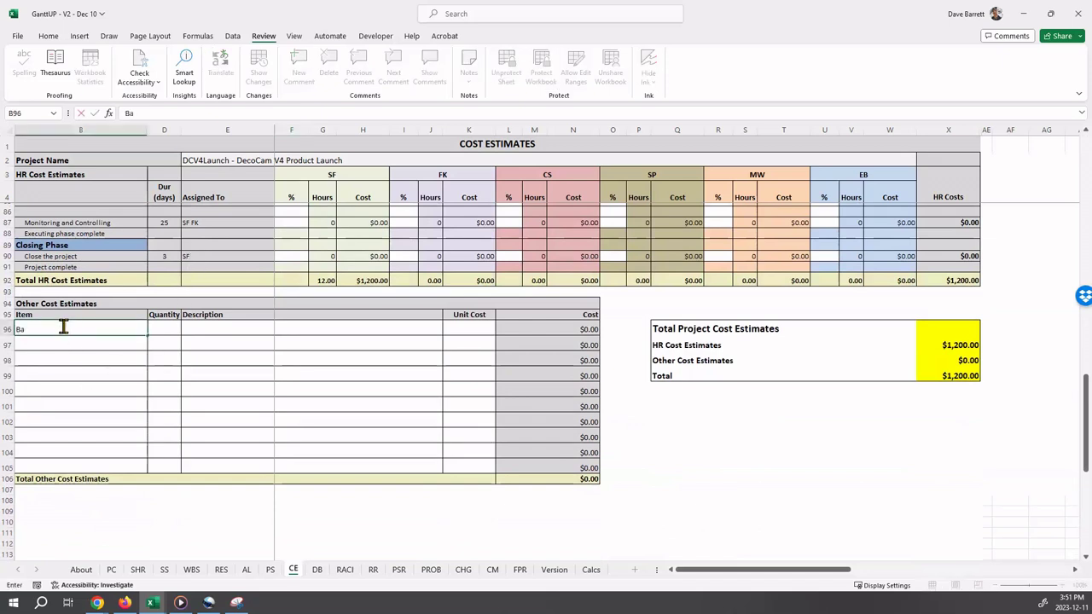
type("nner stands")
key("Tab")
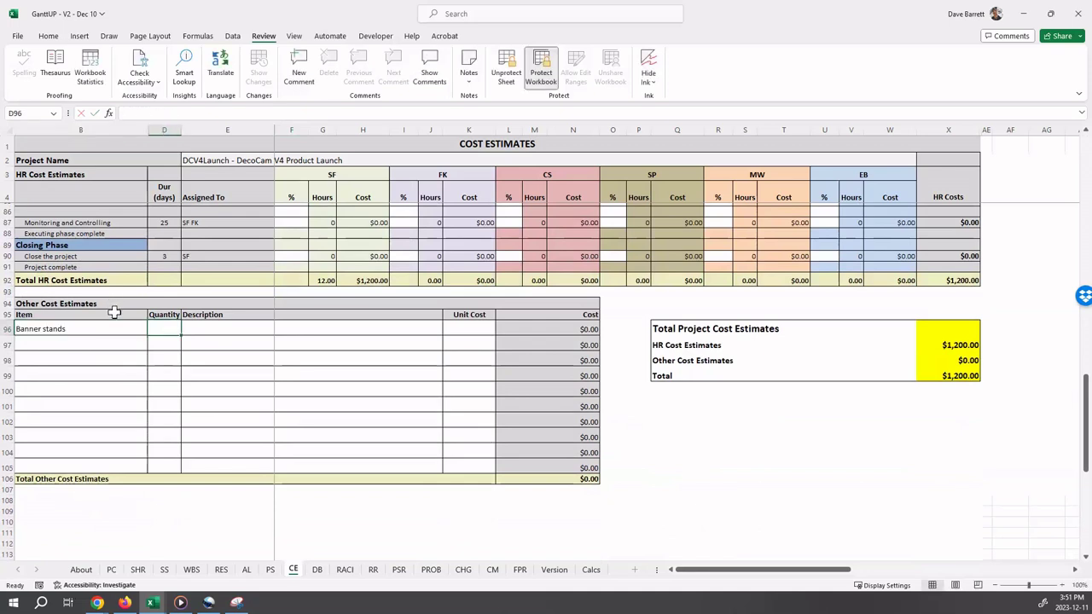
type("5")
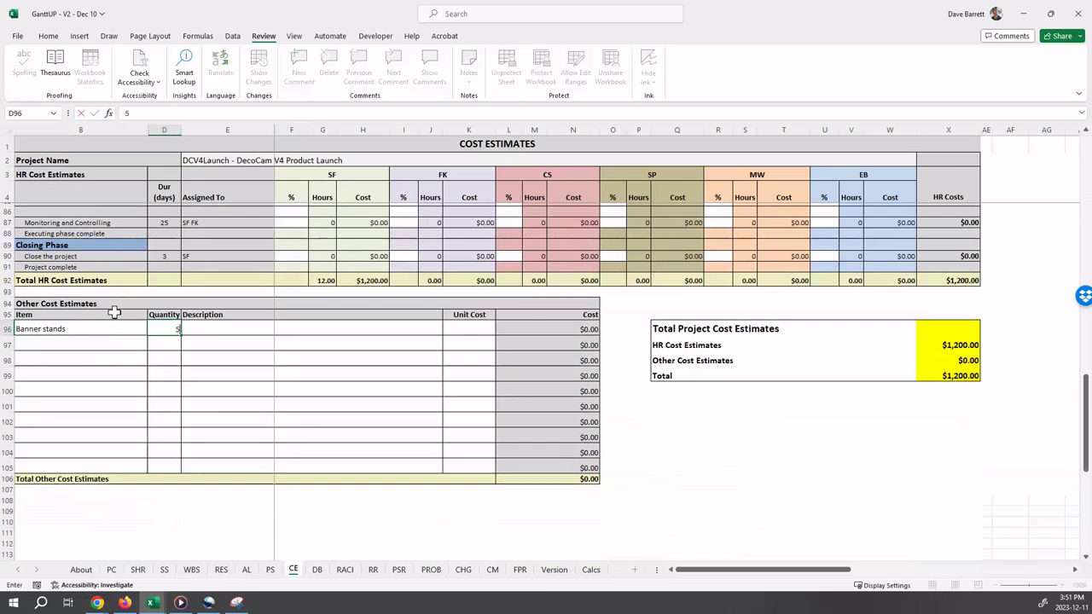
key("Tab")
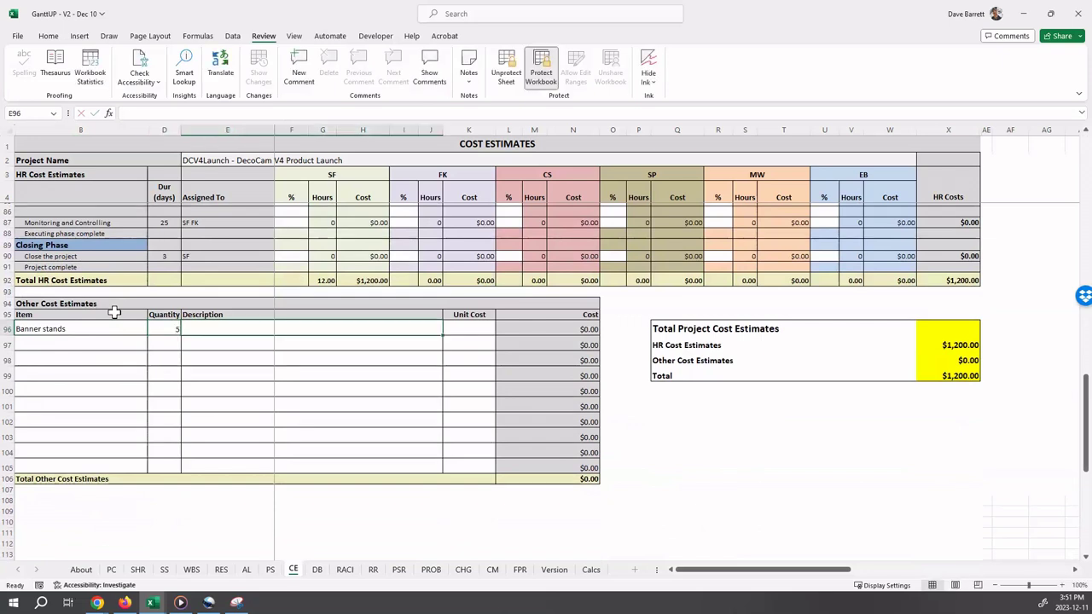
Describe it as 'Banner stands for the trade shows' with a $200.00 unit cost
type("Bann")
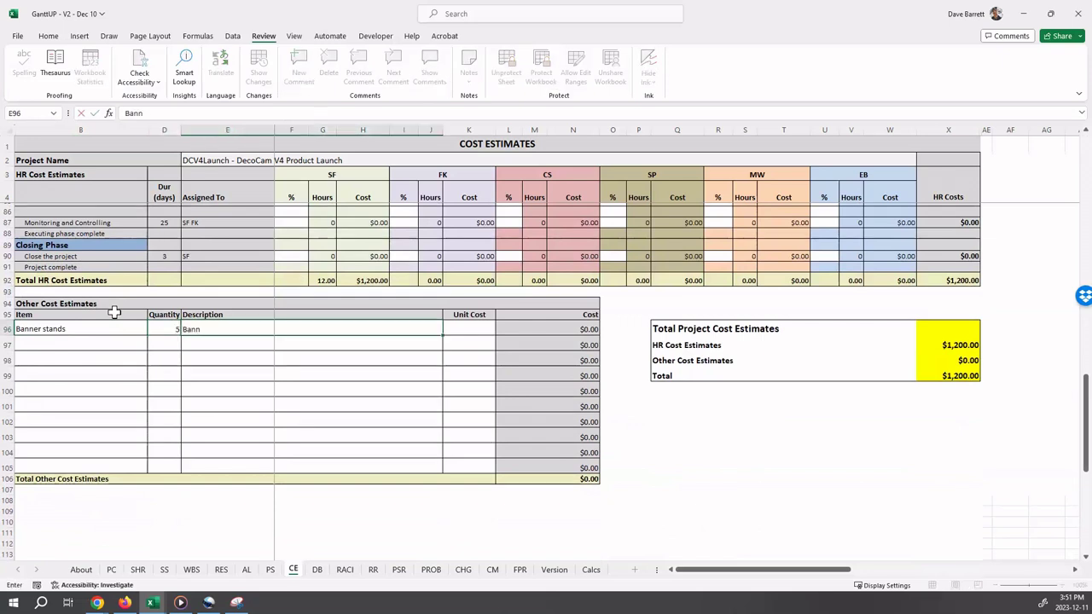
type("er stands for the tra")
type("d")
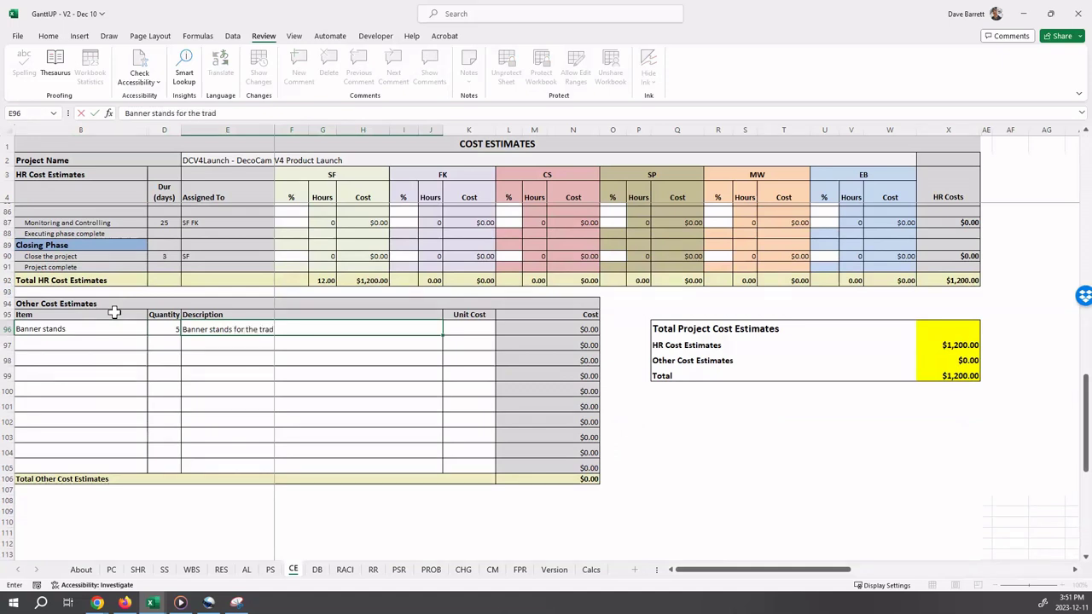
type("e shows")
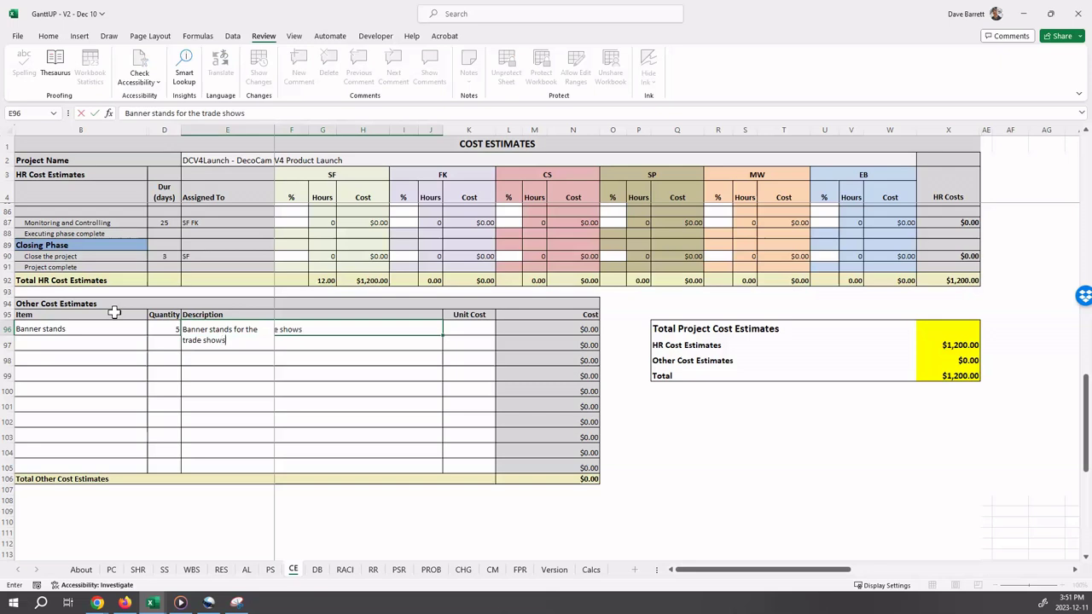
key("Return")
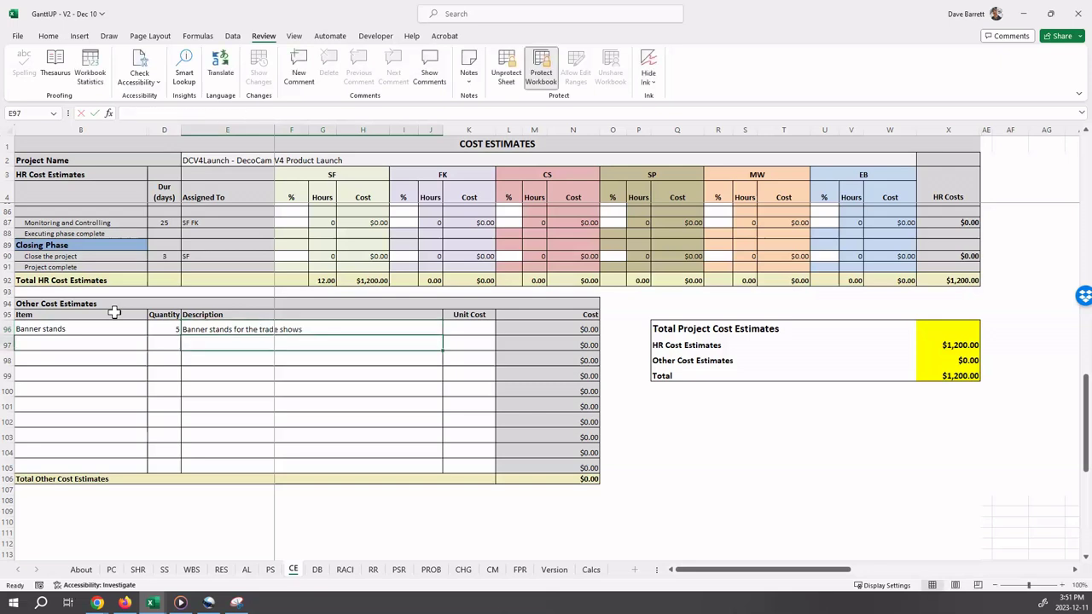
left_click(458, 329)
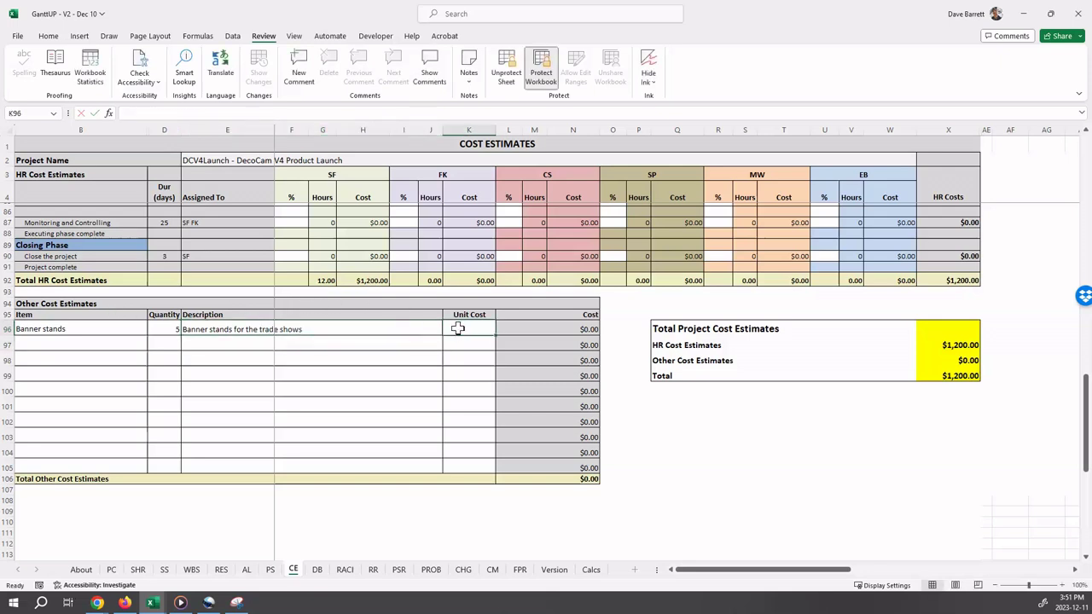
type("200")
key("Return")
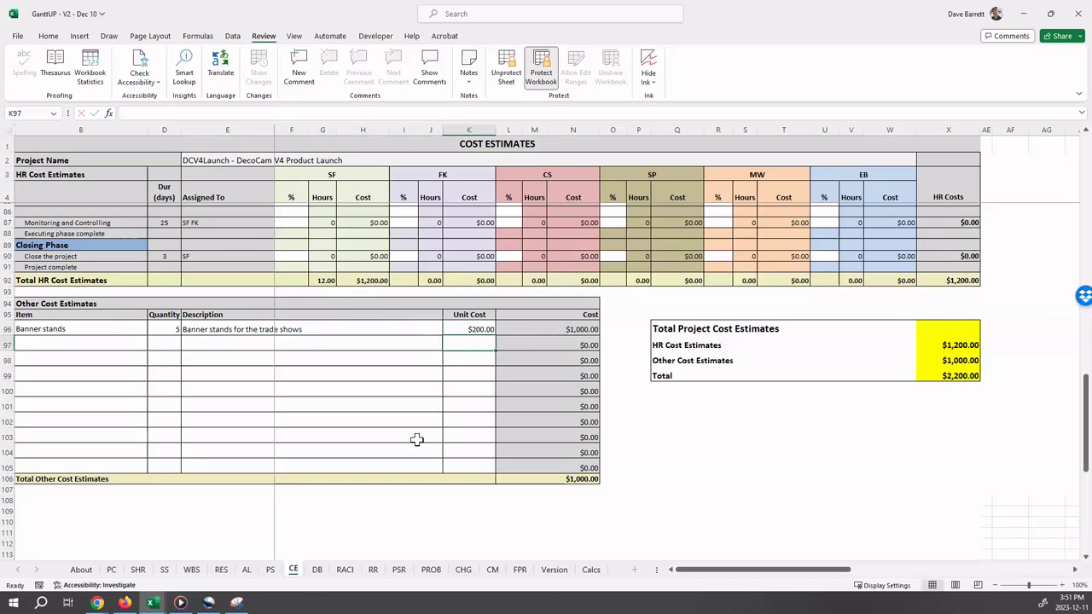
Switch to the DecoCam Example workbook and check 'Plan the project' shares: SF 50%, FK 100%
mouse_move(151, 603)
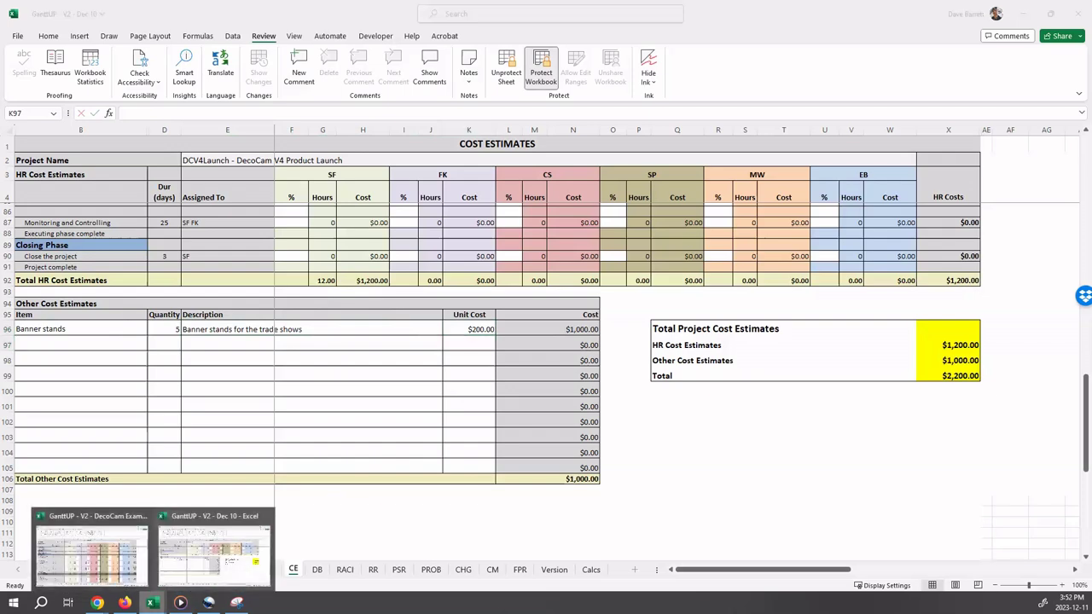
left_click(90, 555)
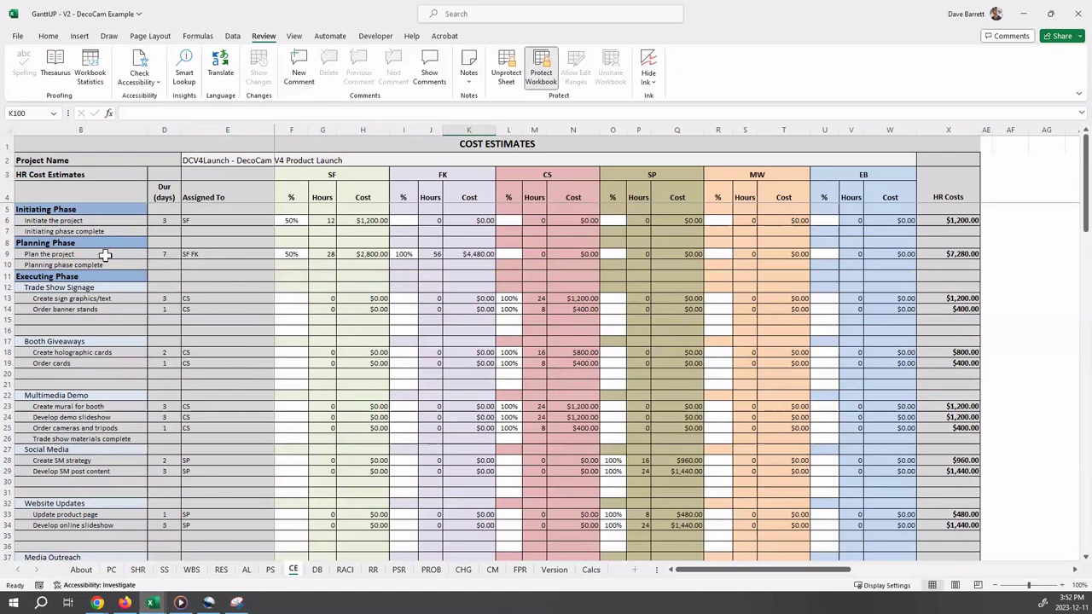
left_click(290, 255)
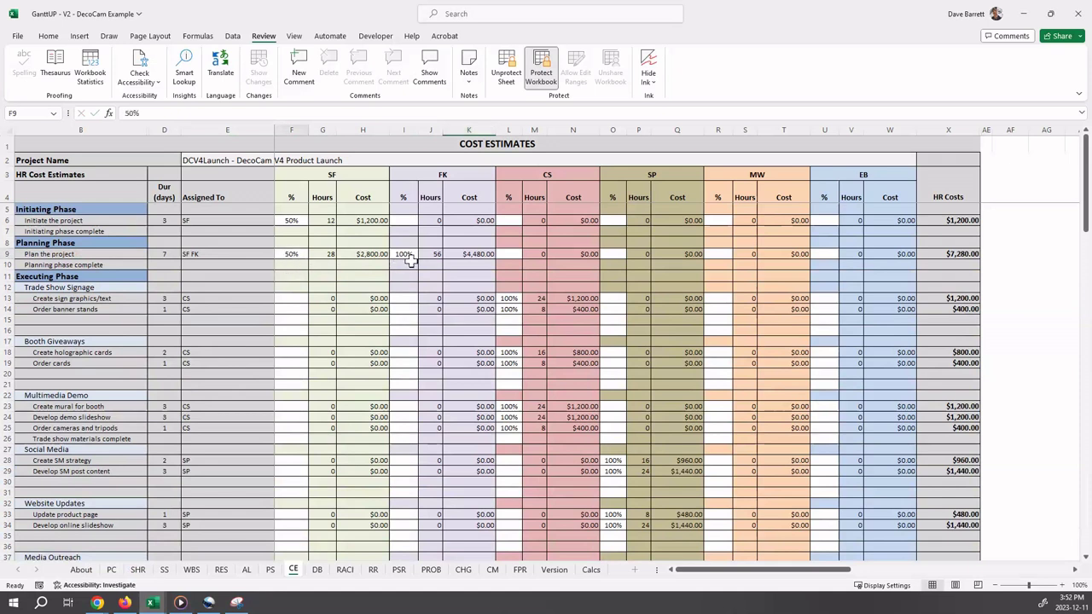
key("Tab")
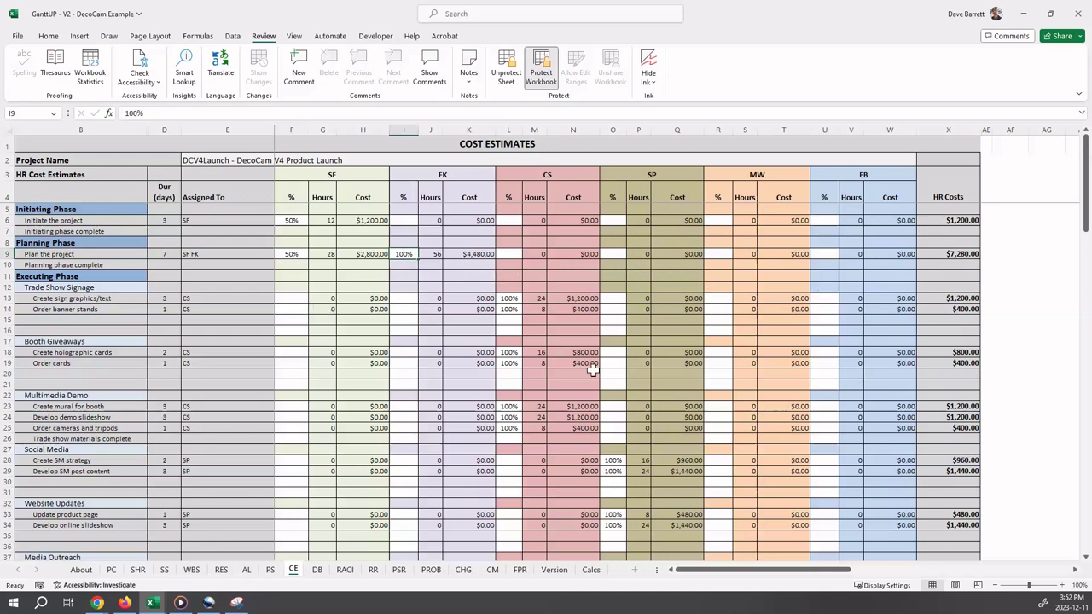
scroll(225, 311, "down", 2)
scroll(225, 310, "down", 12)
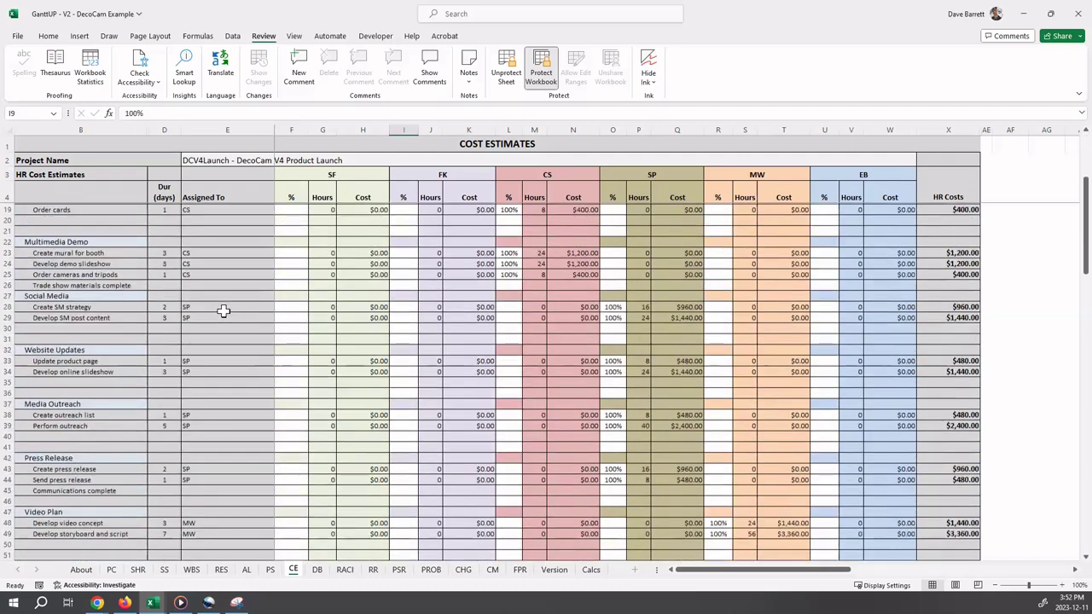
scroll(224, 311, "down", 8)
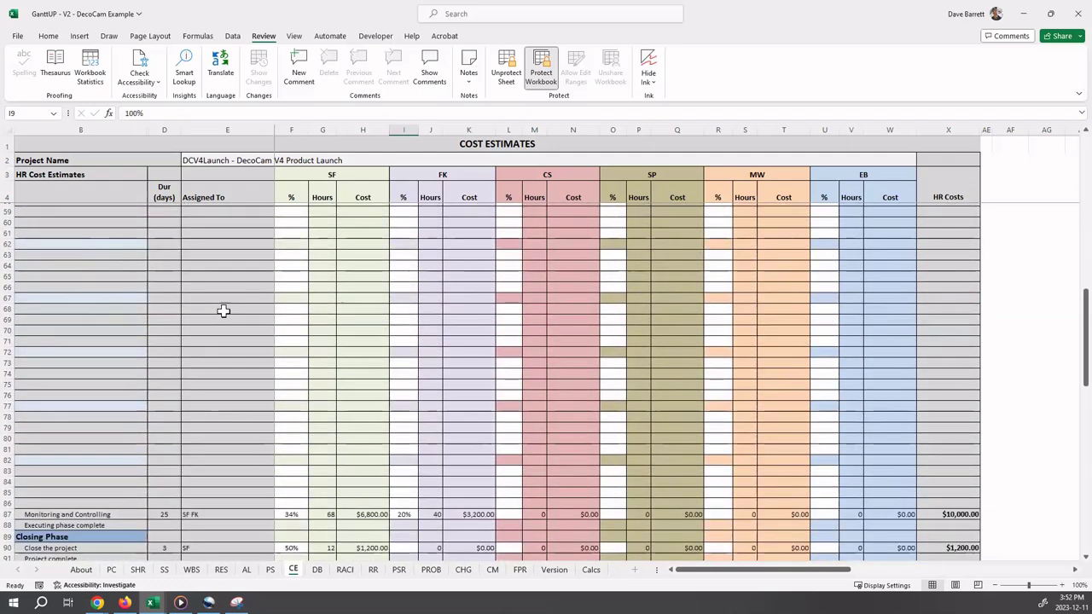
scroll(106, 442, "down", 2)
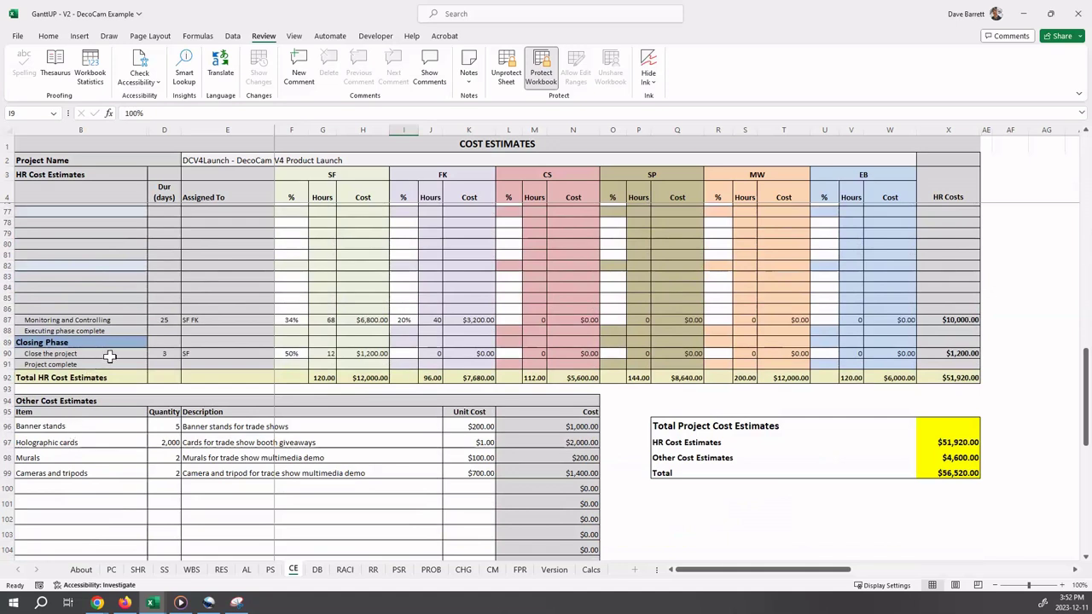
scroll(192, 341, "up", 4)
scroll(192, 341, "up", 10)
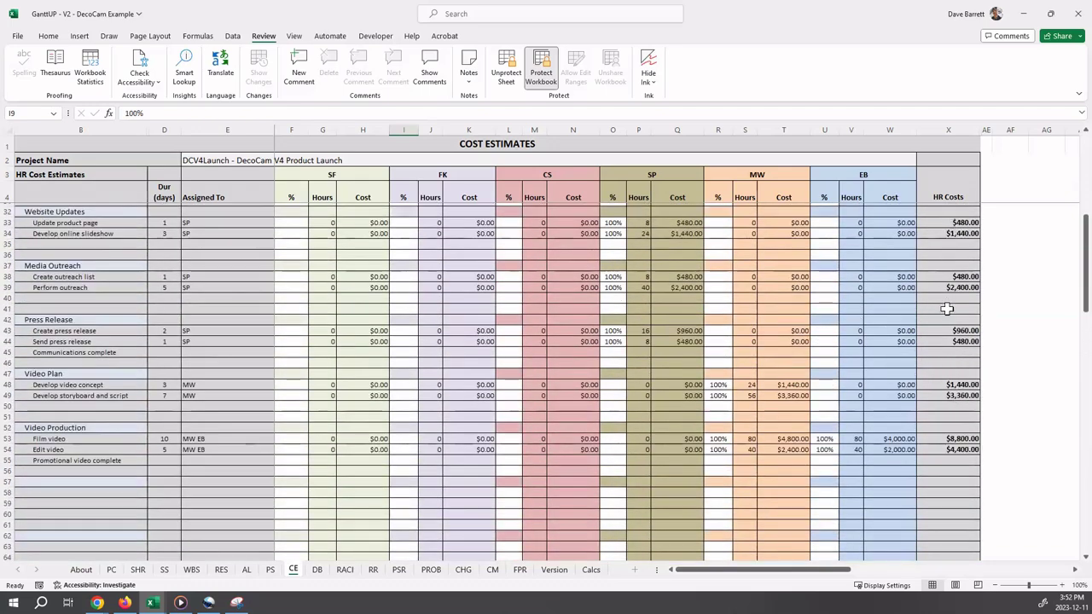
scroll(946, 302, "up", 6)
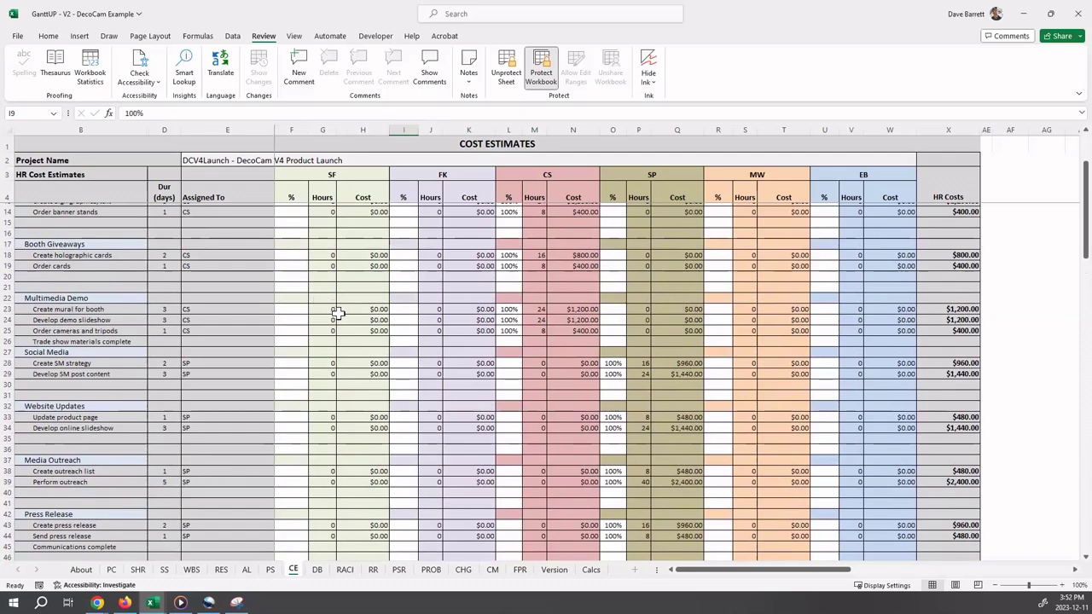
scroll(338, 315, "up", 1)
scroll(338, 315, "up", 1)
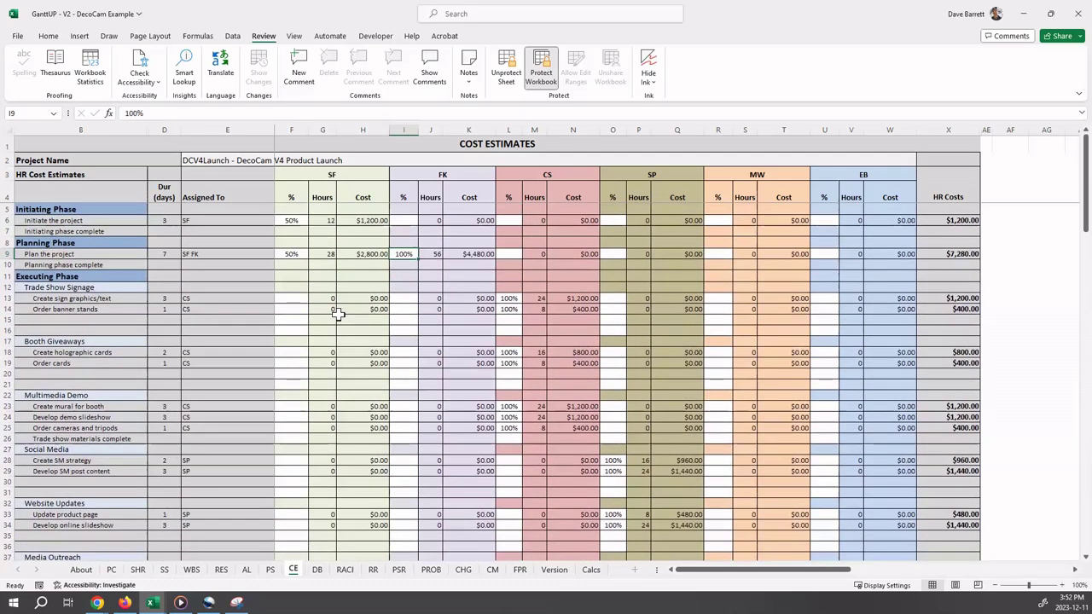
scroll(338, 315, "down", 4)
scroll(338, 315, "down", 3)
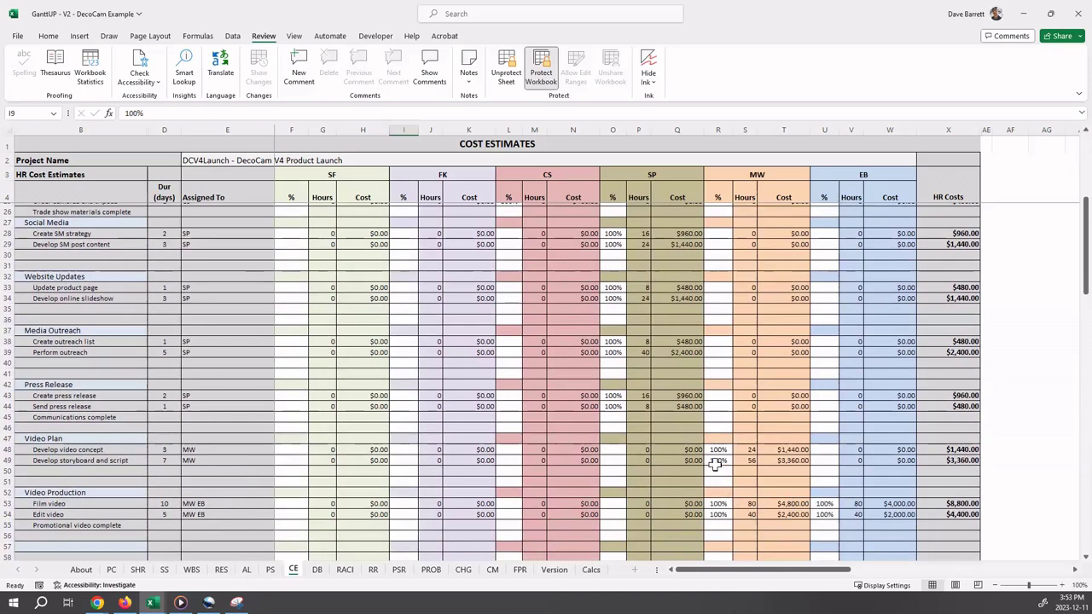
scroll(715, 463, "down", 2)
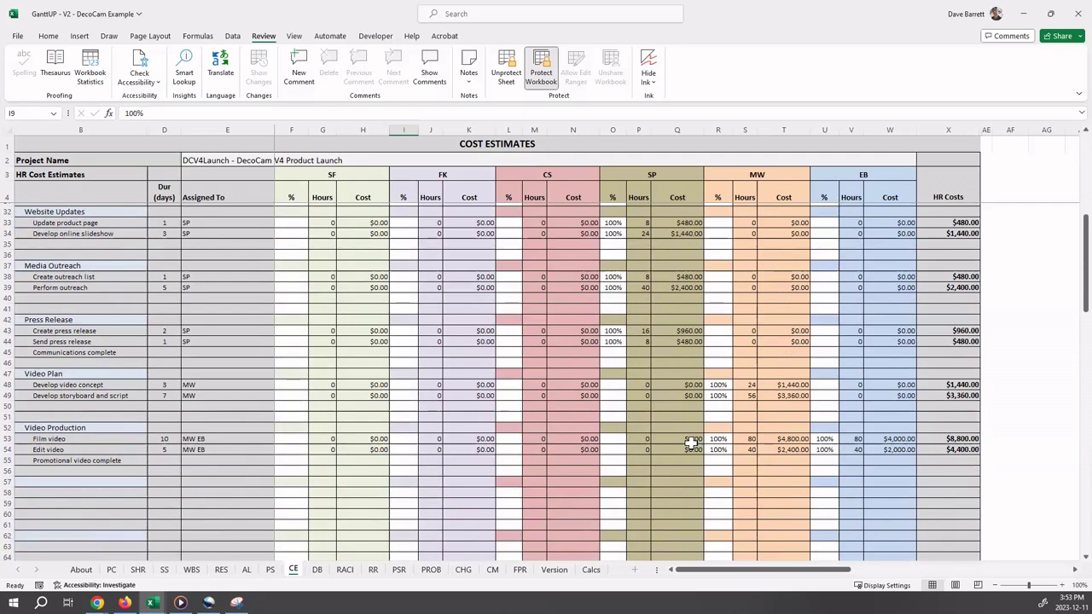
scroll(692, 441, "down", 5)
scroll(691, 439, "down", 4)
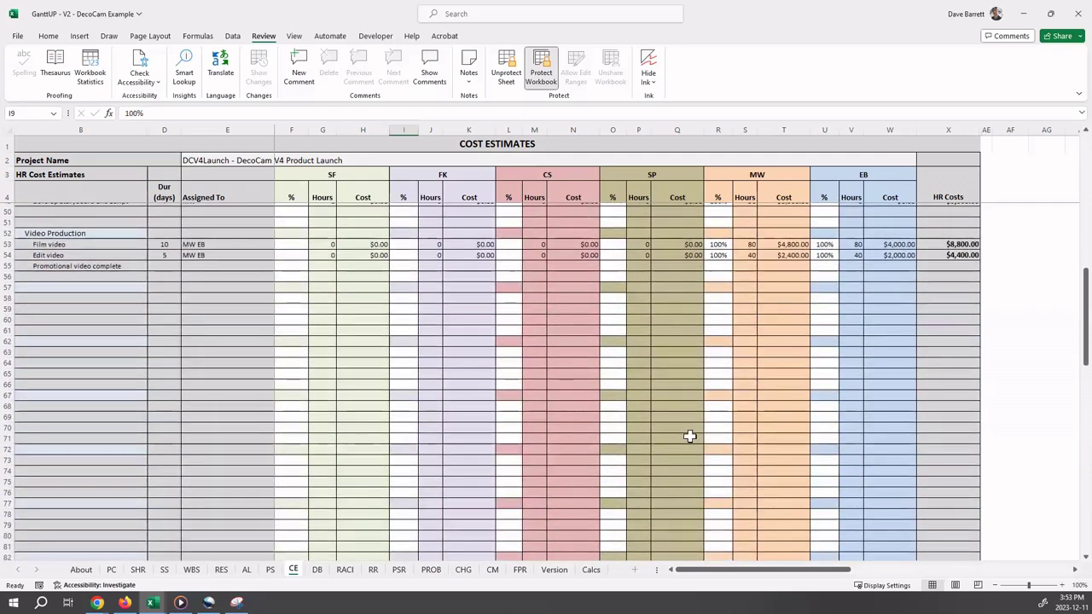